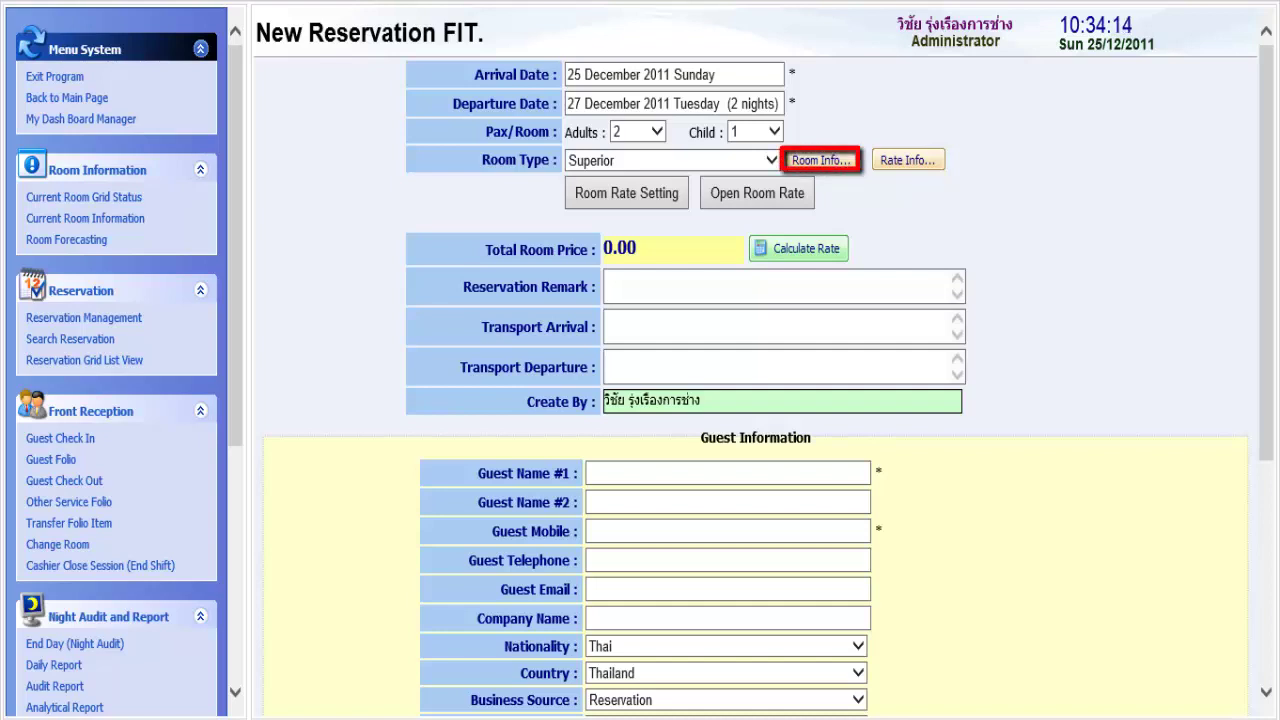
- Check the Grid Room Status popup for rooms free over the stay dates, then close it
left_click(820, 160)
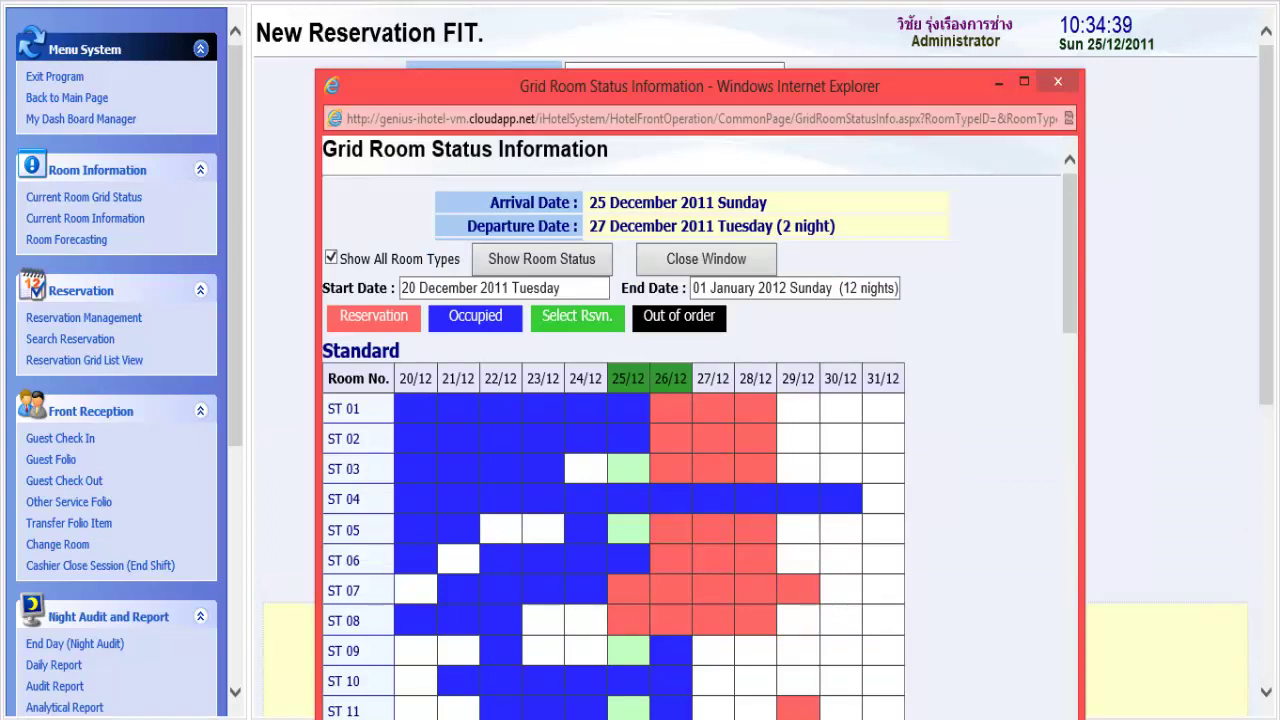
scroll(700, 425, "down", 3)
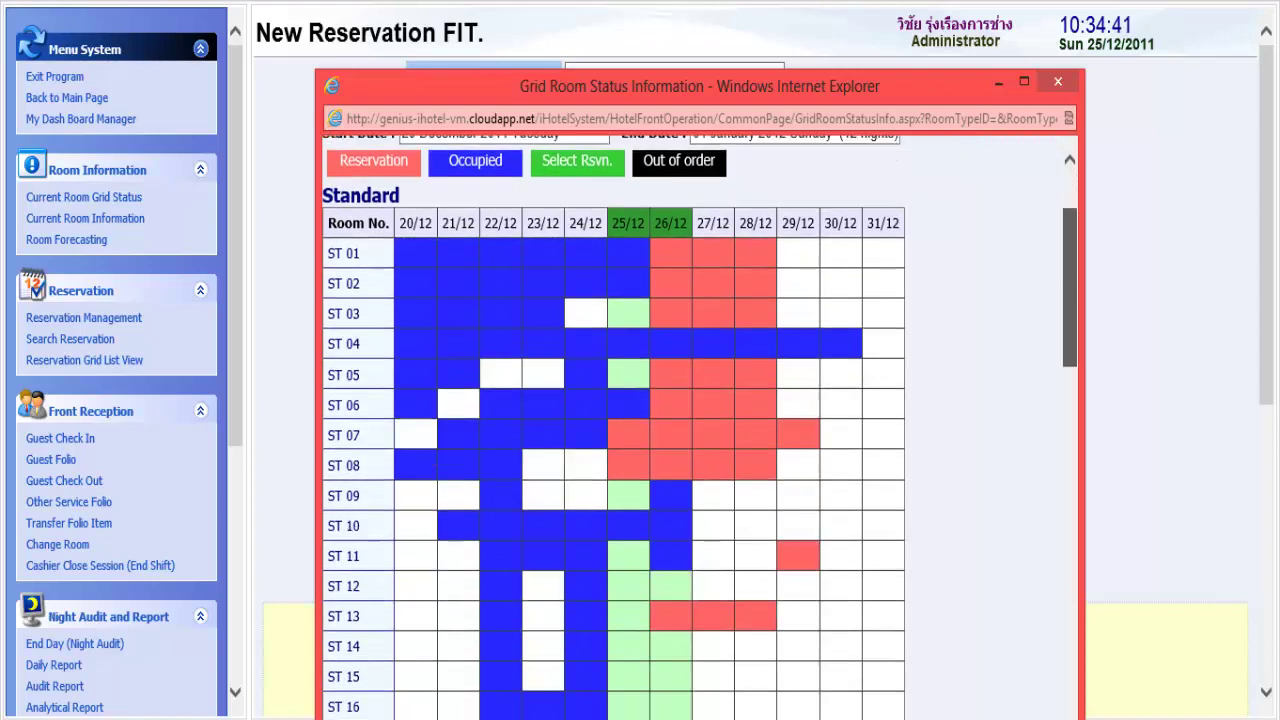
scroll(700, 425, "down", 2)
scroll(700, 425, "up", 6)
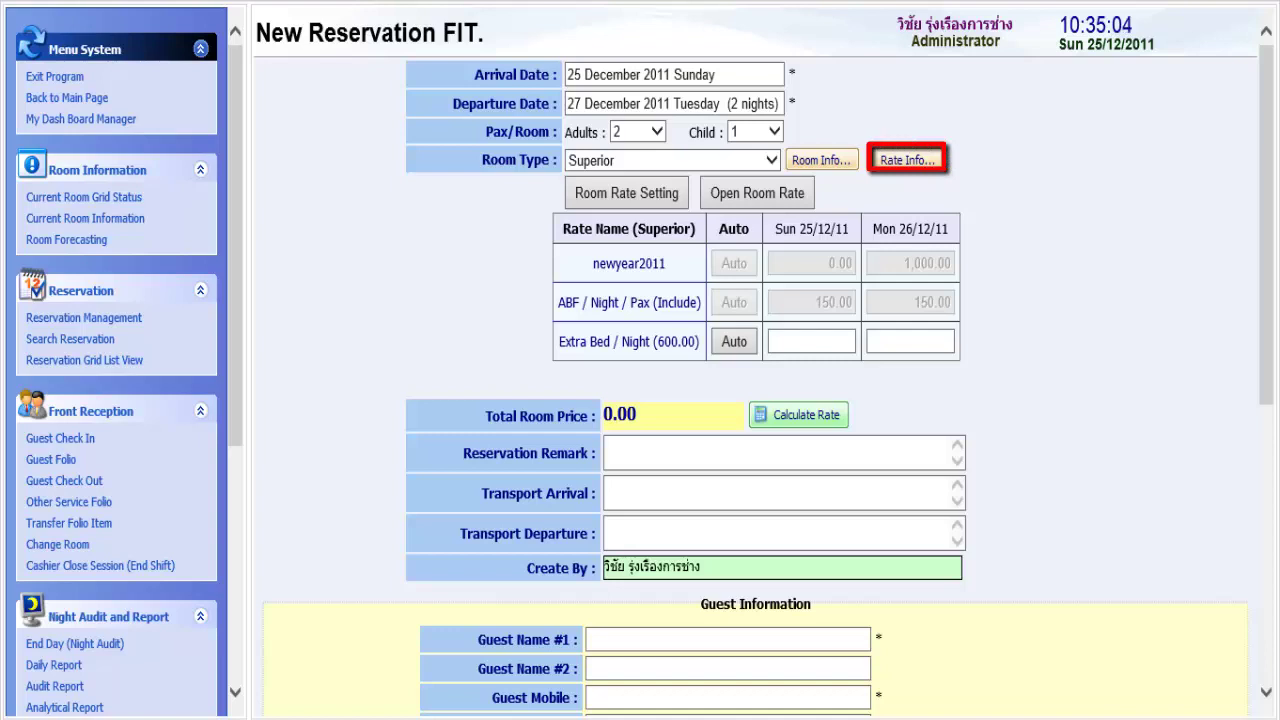
- Review the Superior rates in Rate Info: newyear2011 1,000.00 and ABF 150.00
left_click(907, 160)
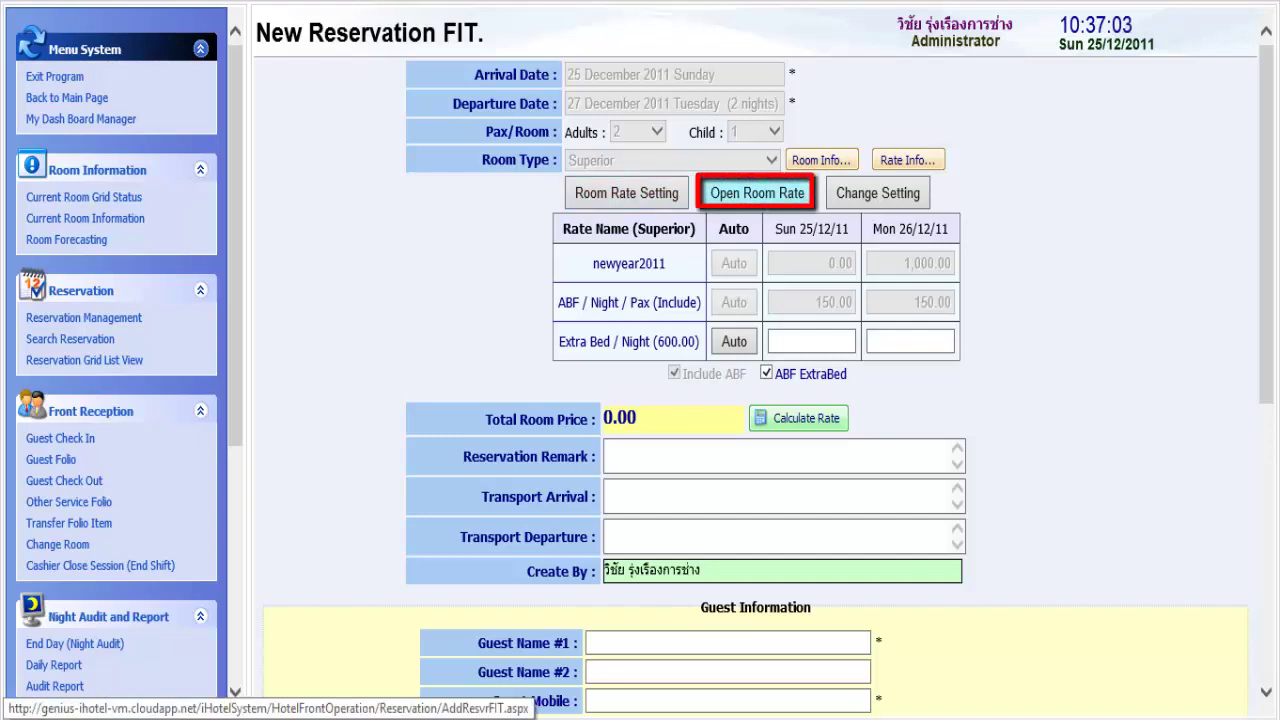
- Switch the Superior reservation to a custom open room rate
left_click(757, 193)
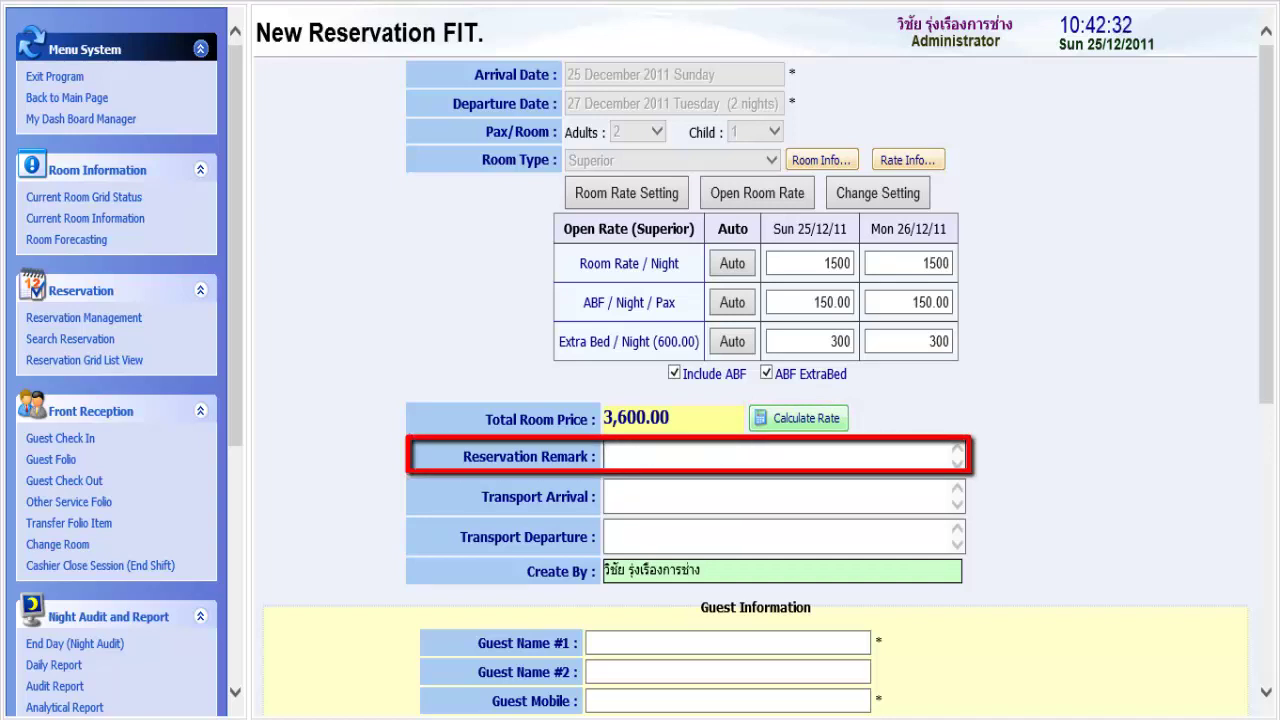
- Enter the reservation remark 'ขอห้องกว้างๆ' requesting a spacious room
left_click(606, 456)
type("ขอห้องกว้าง")
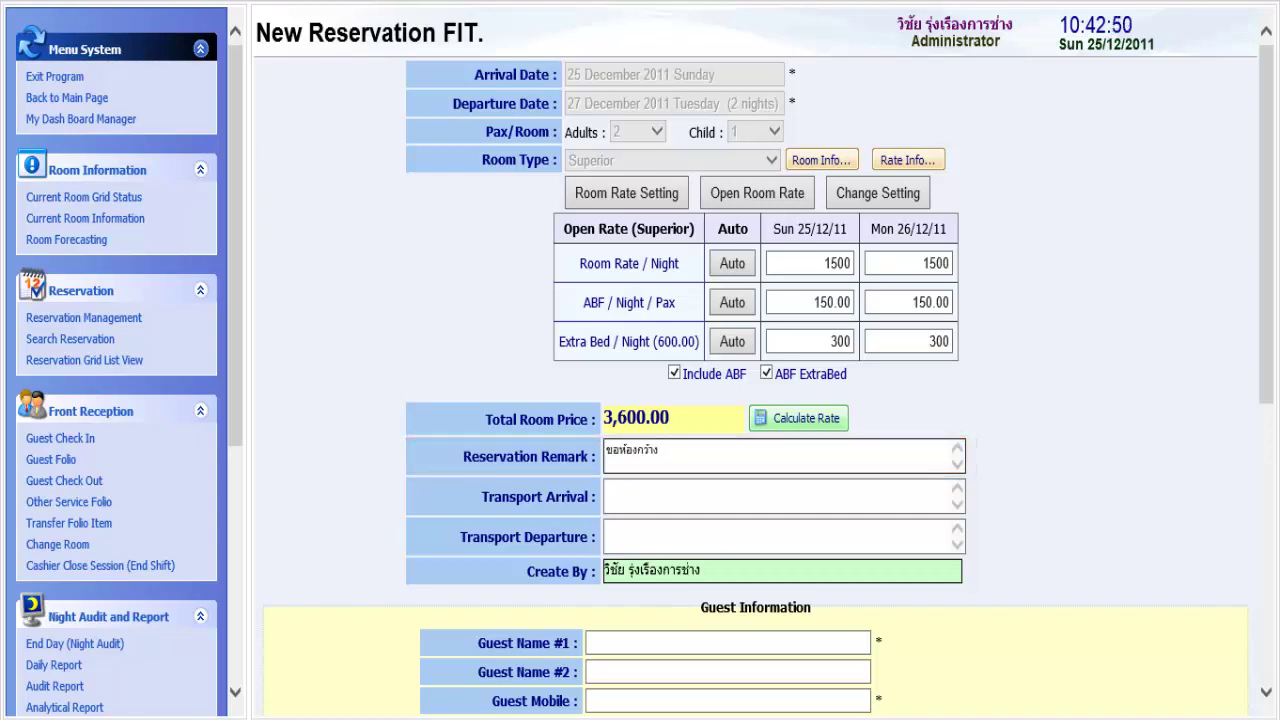
type("ๆ")
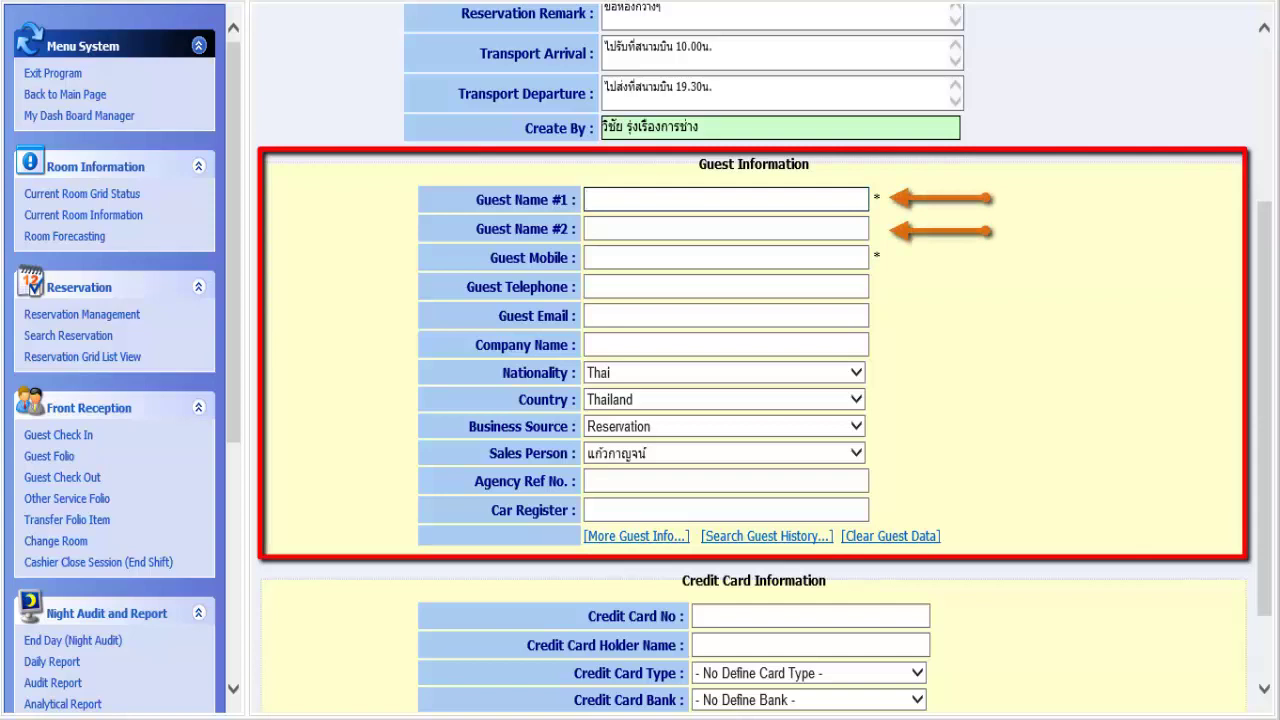
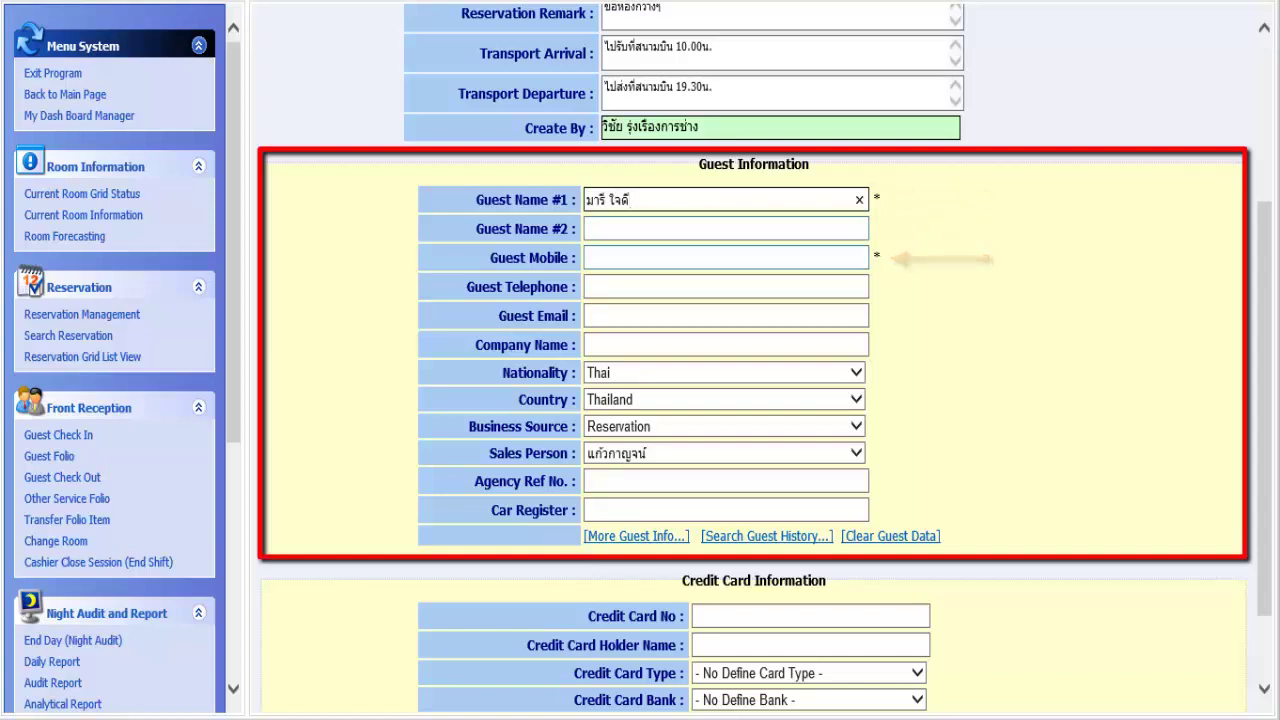
- Fill in the guest's name, mobile number and e-mail, then save the FIT reservation
key("Tab")
key("Tab")
key("Tab")
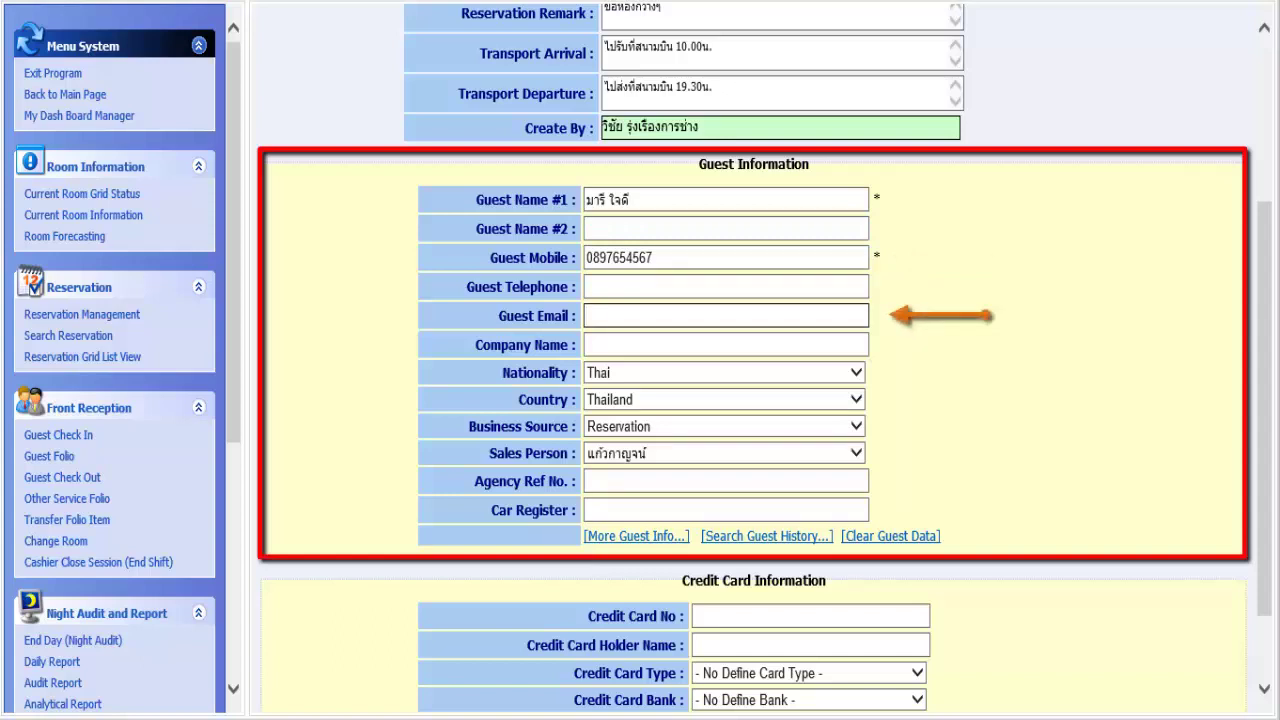
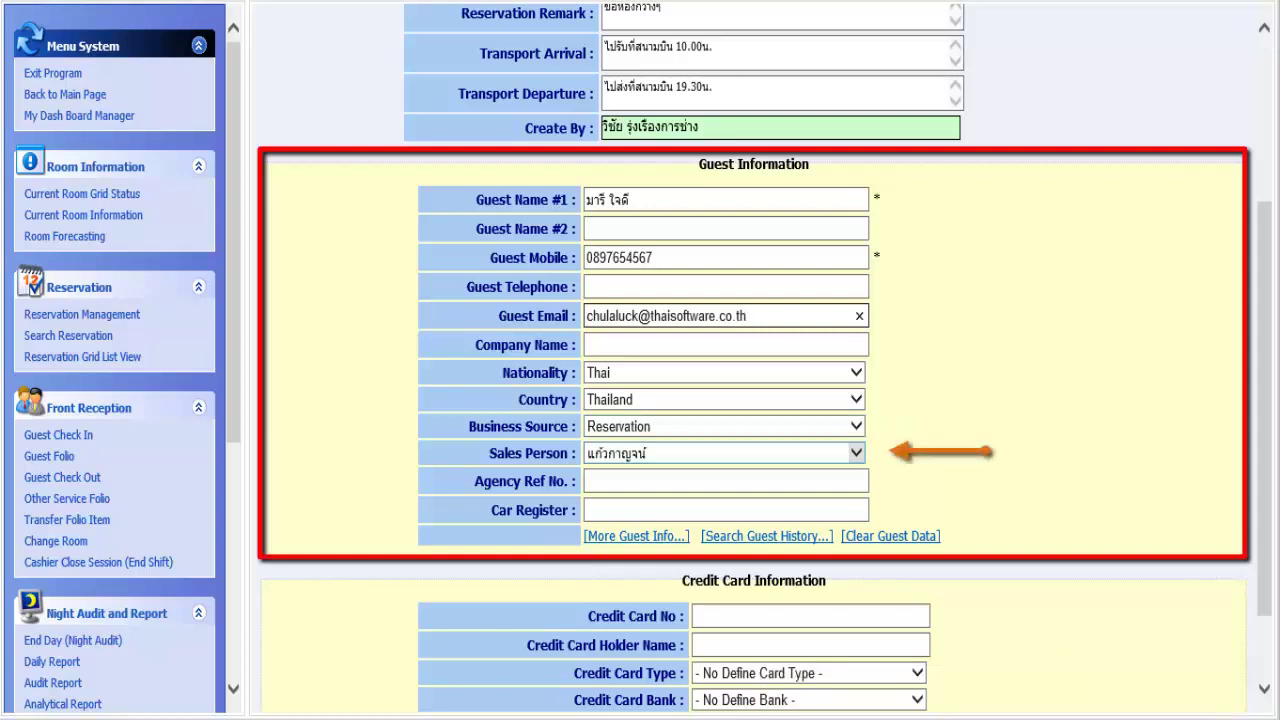
left_click(726, 481)
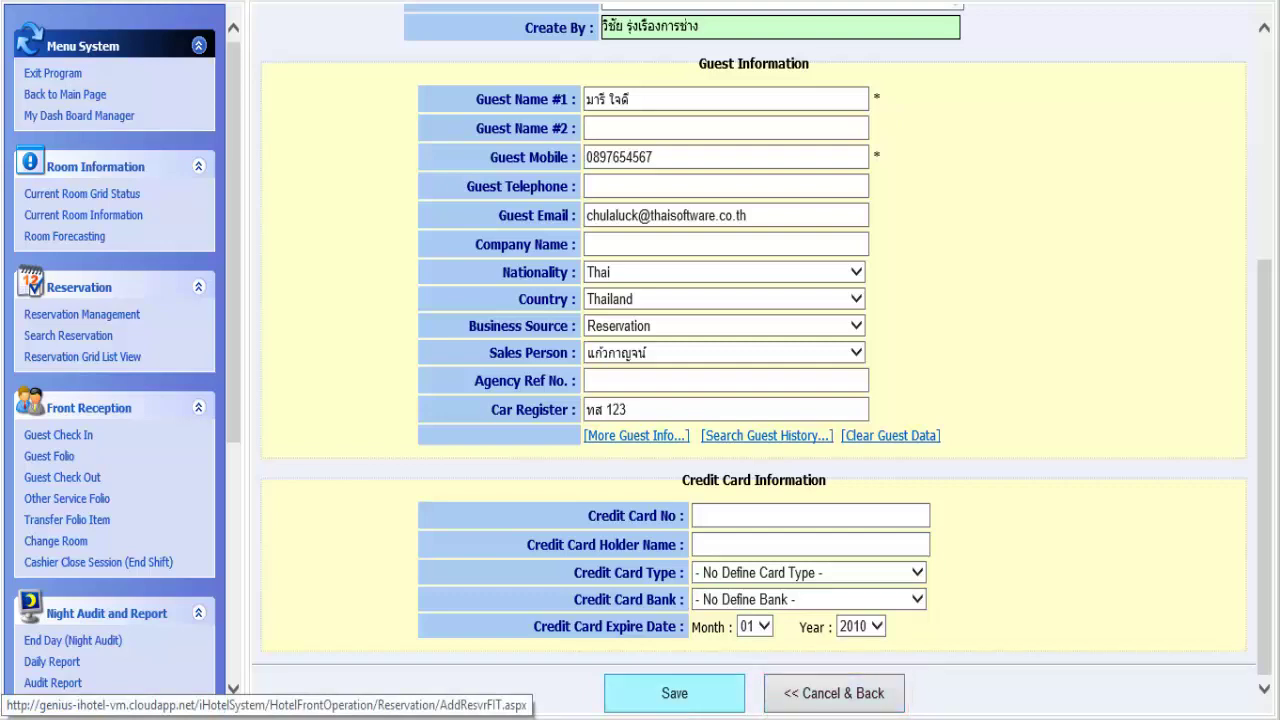
key("Return")
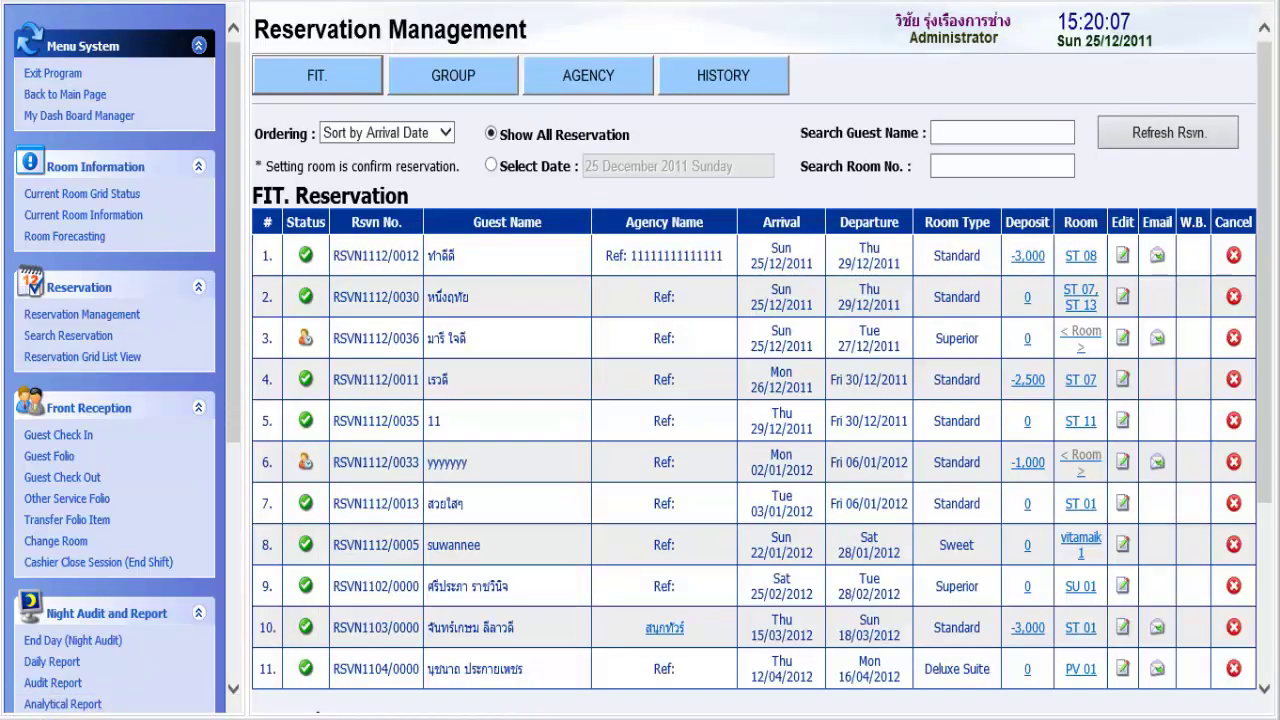
- Assign room SU 04 to the new reservation for both nights
scroll(760, 400, "down", 3)
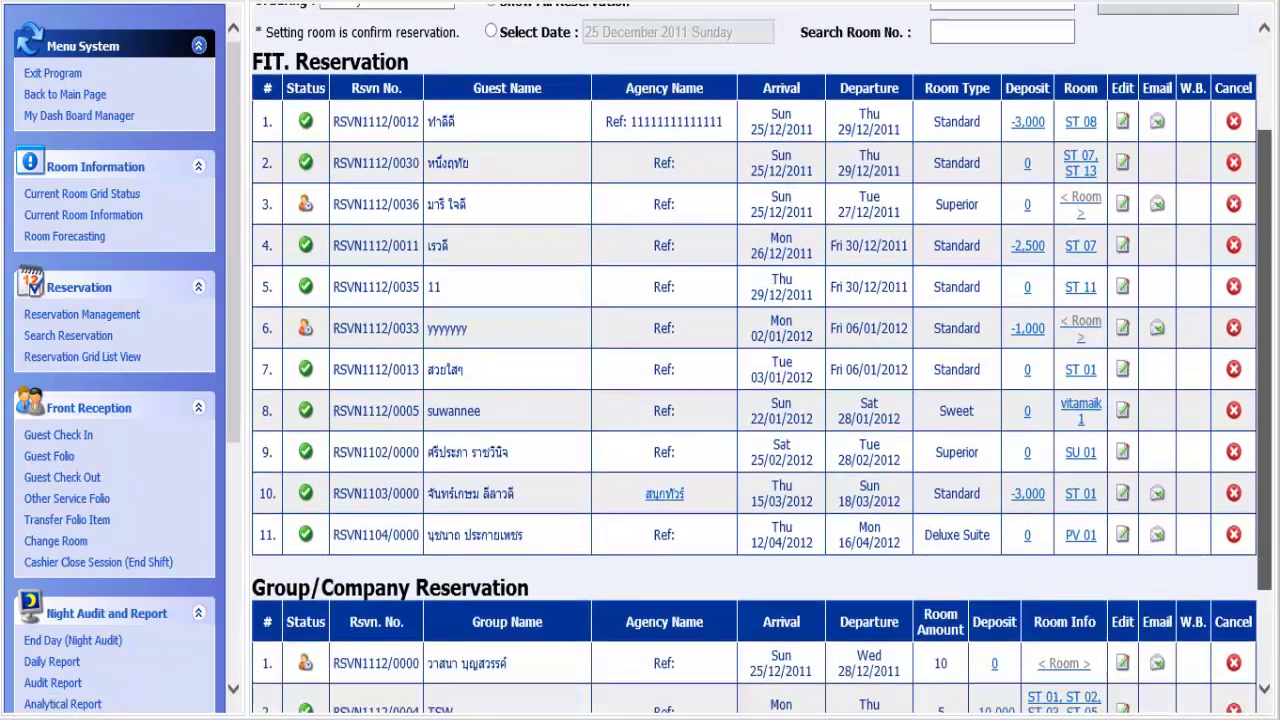
scroll(760, 400, "up", 2)
scroll(760, 400, "down", 1)
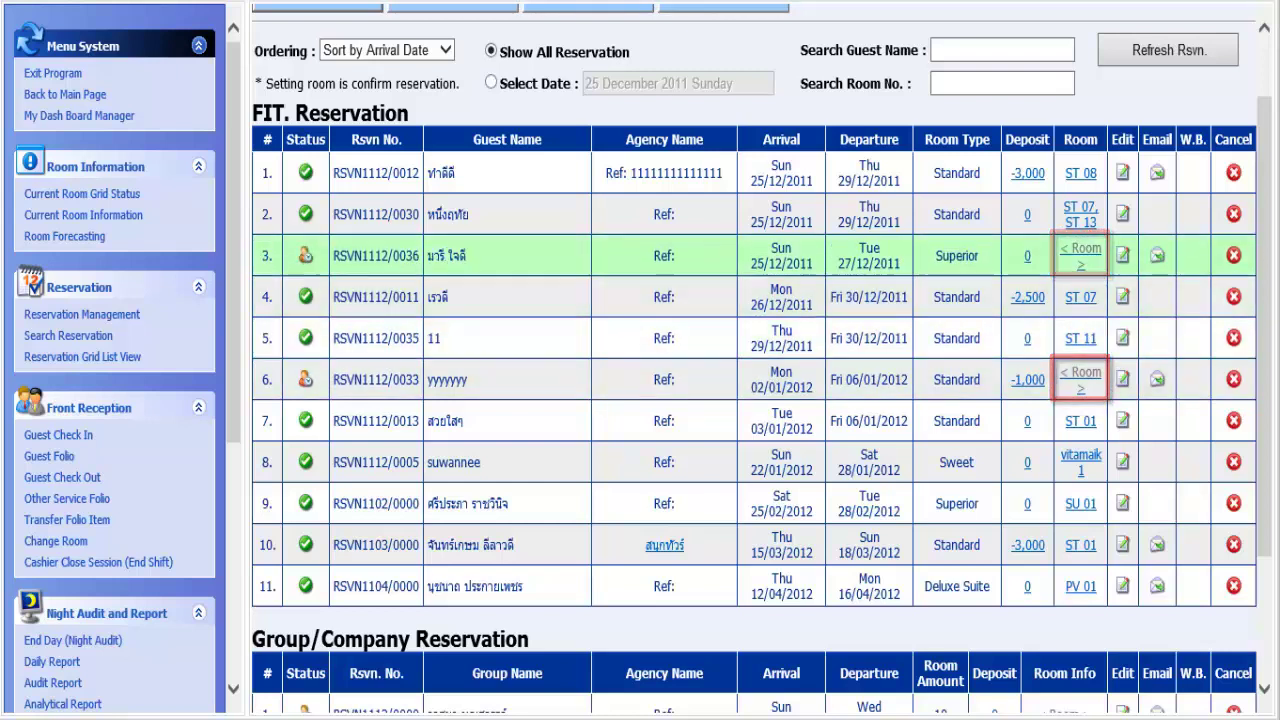
left_click(1080, 255)
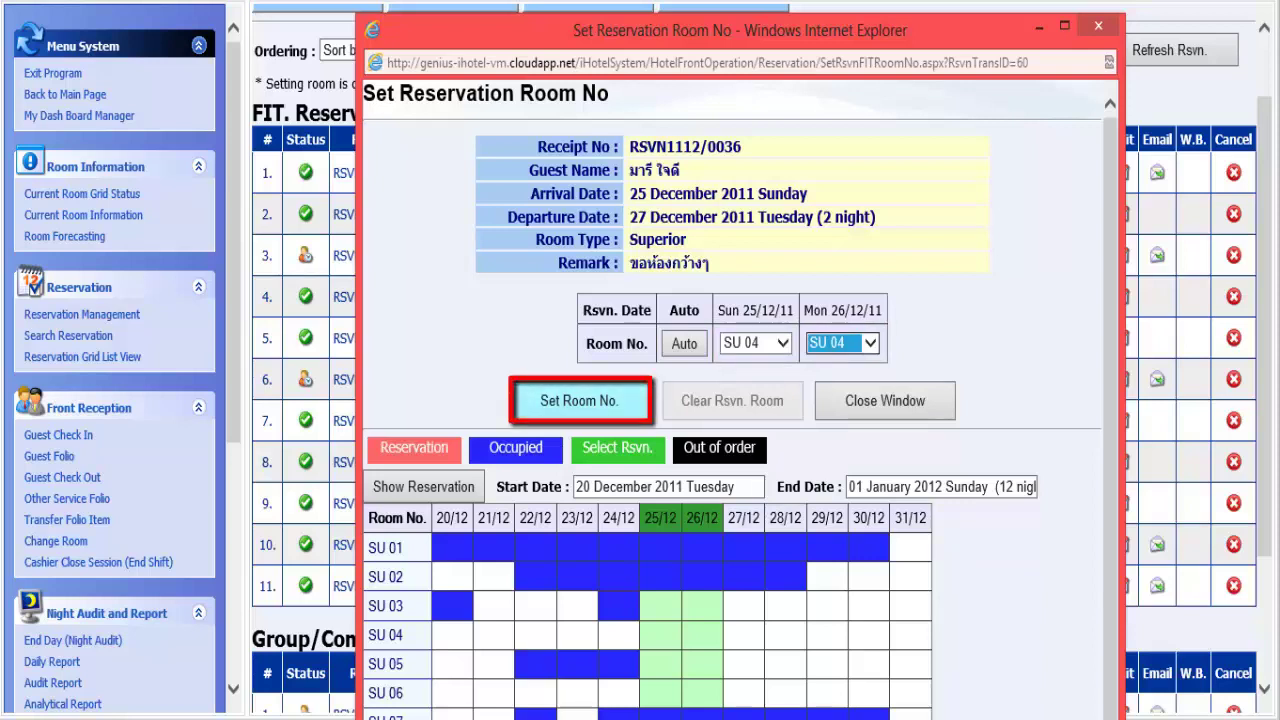
left_click(579, 400)
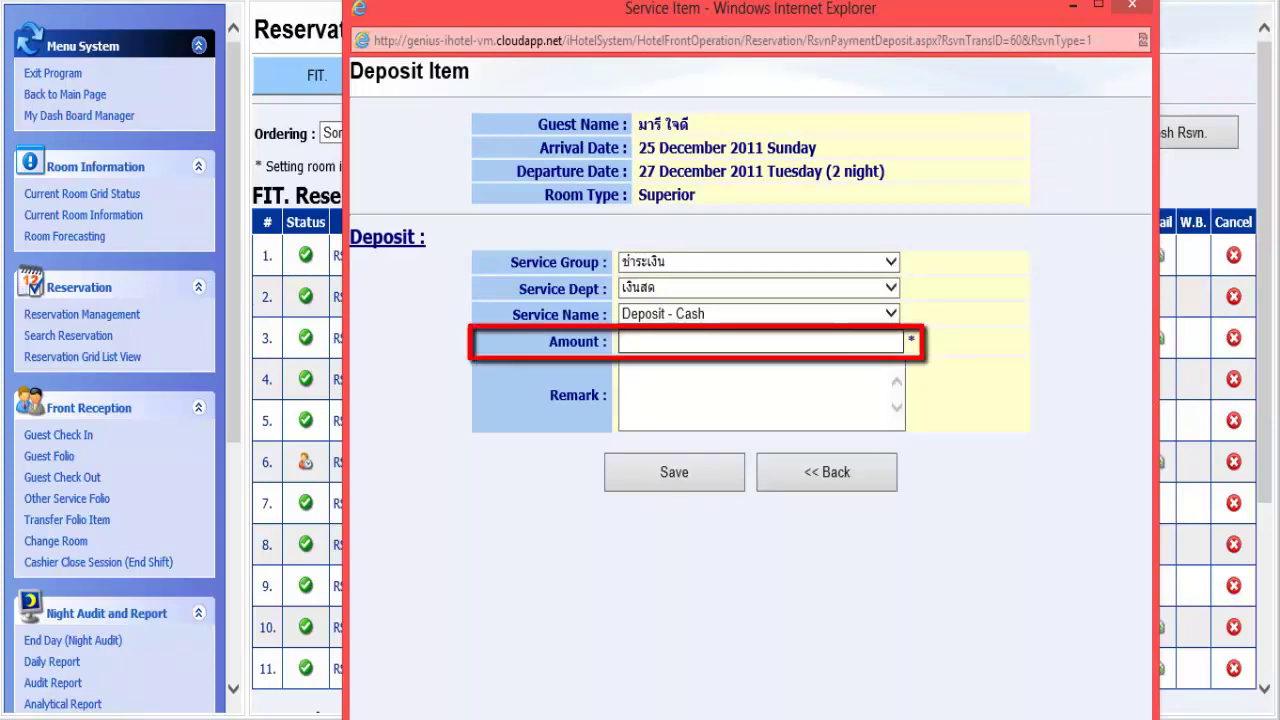
- Enter a 1500 amount on the Deposit - Cash item for the Superior reservation
left_click(621, 342)
left_click(622, 370)
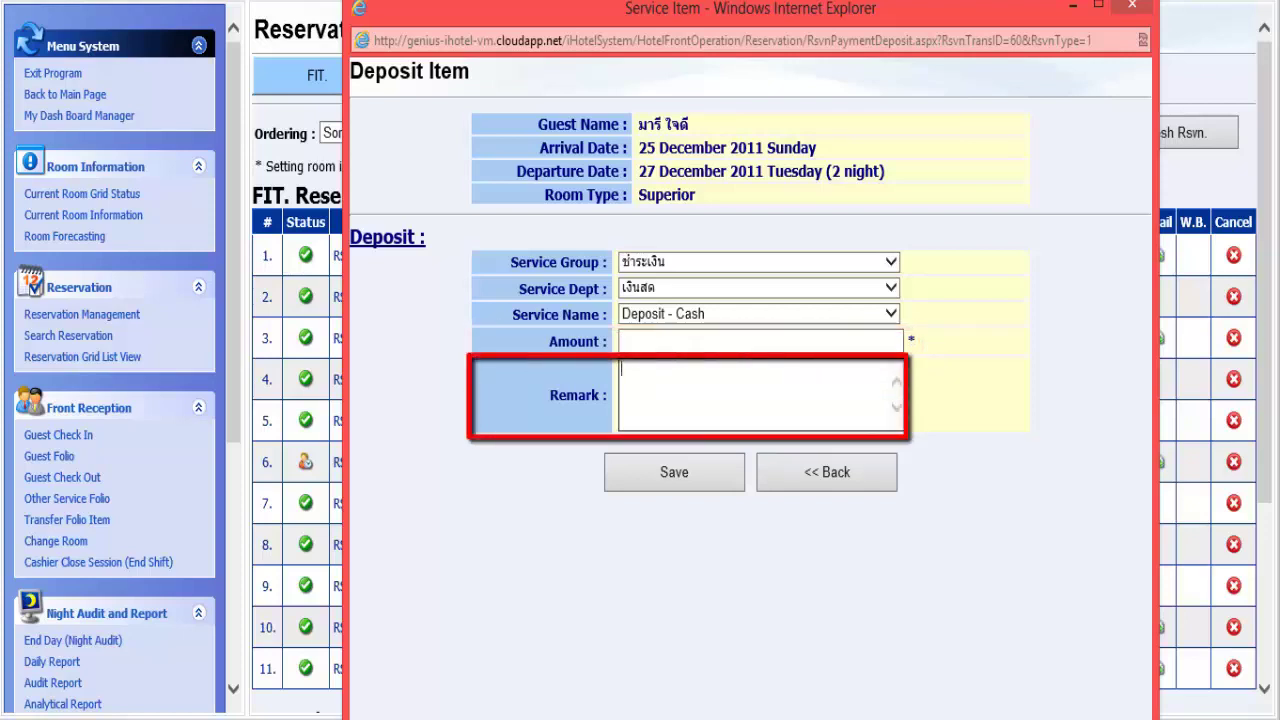
left_click(650, 341)
type("1500")
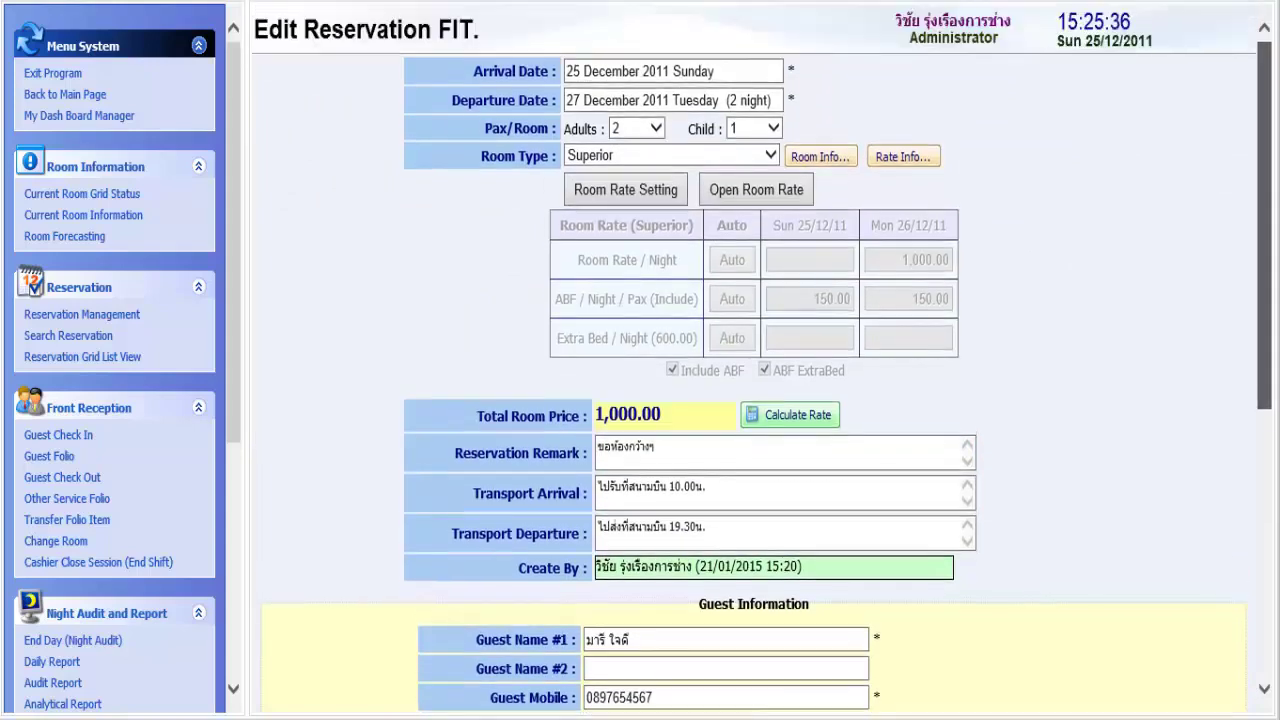
- Save the edited reservation with Update at the bottom of Edit Reservation FIT
scroll(760, 360, "down", 3)
scroll(760, 360, "down", 2)
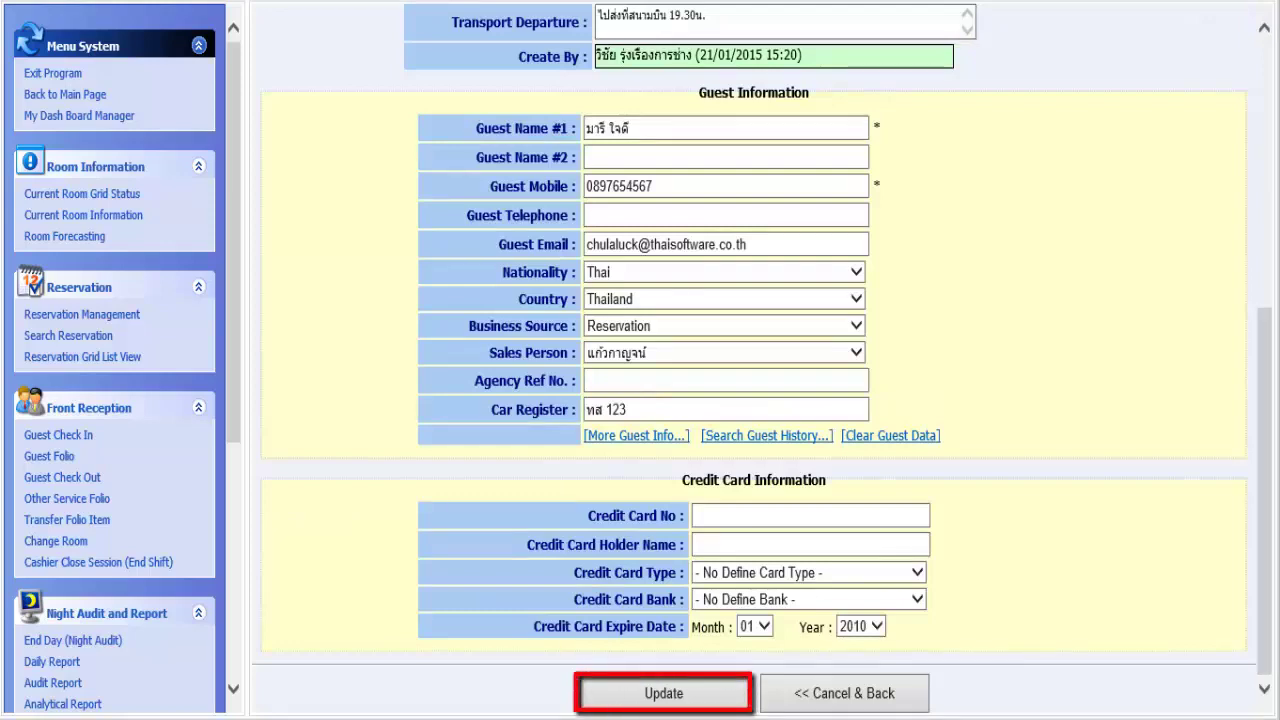
left_click(663, 693)
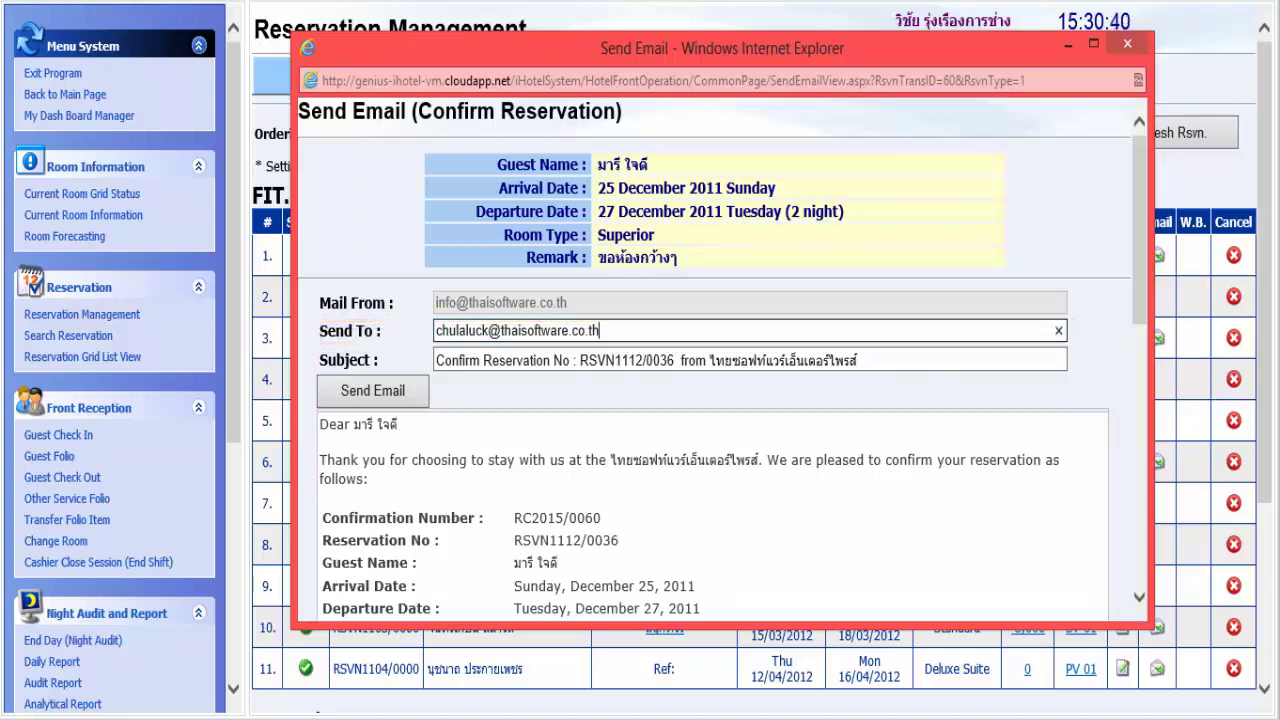
scroll(715, 350, "down", 6)
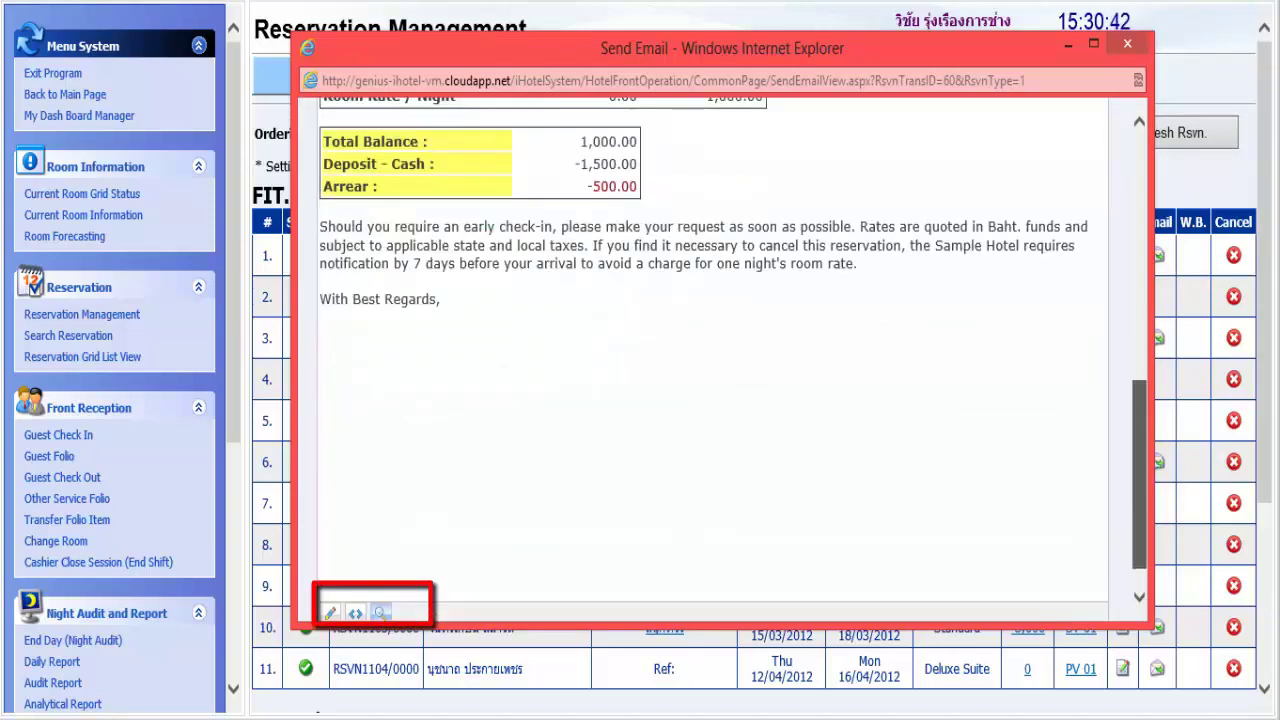